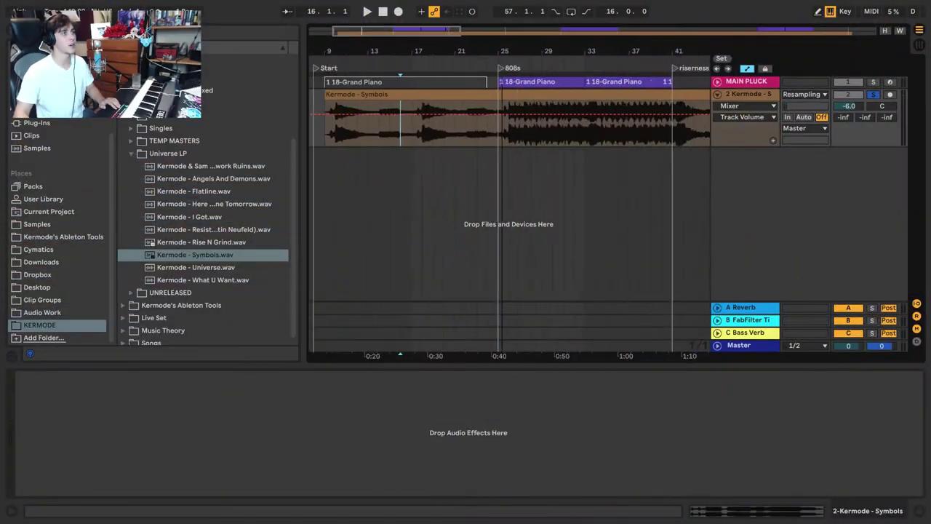
Set the playback start at bar 25 and play the reference song from there.
key("minus")
key("minus")
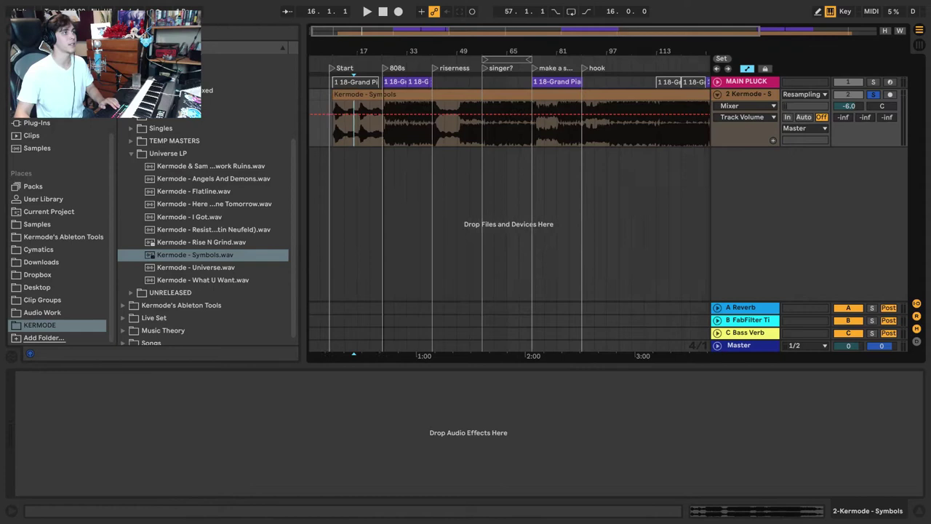
left_click(384, 131)
key("plus")
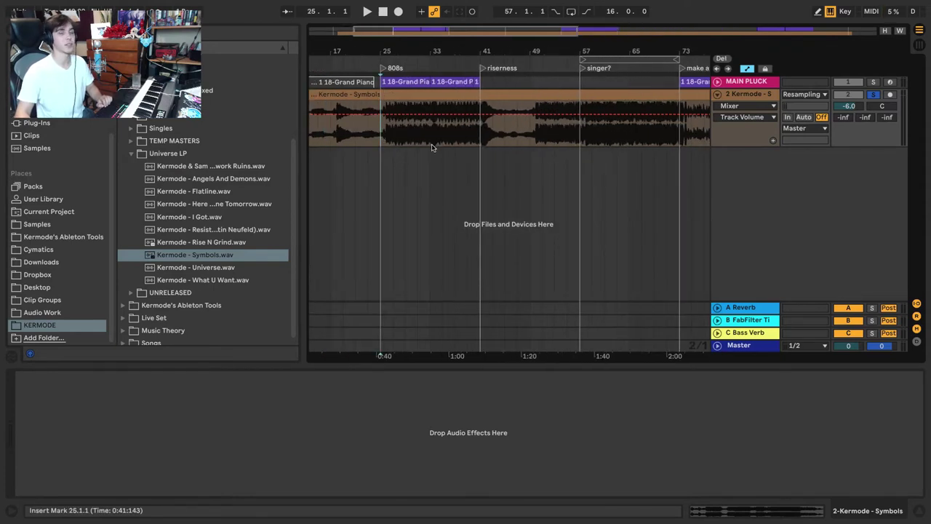
key("space")
Follow the 808s section, stop playback, and select the Kermode - Symbols track.
key("plus")
key("plus")
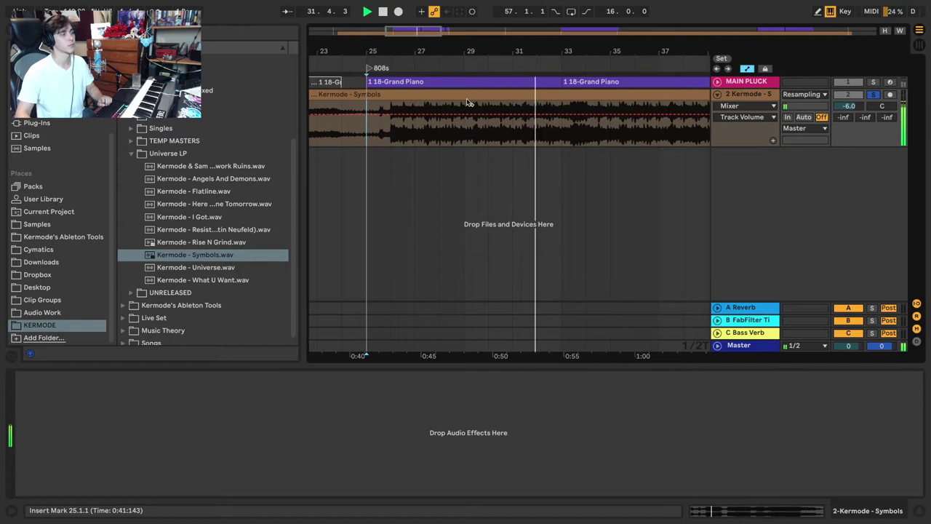
scroll(510, 124, "down", 4)
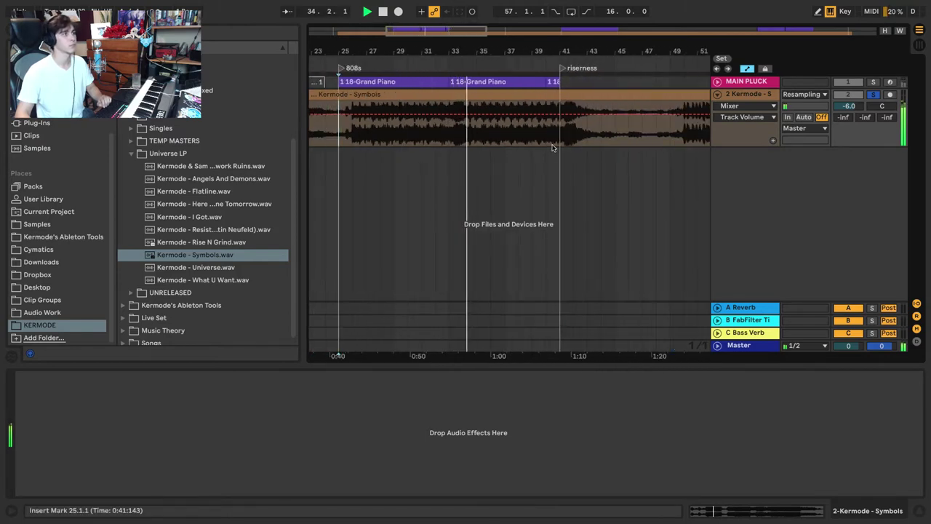
key("space")
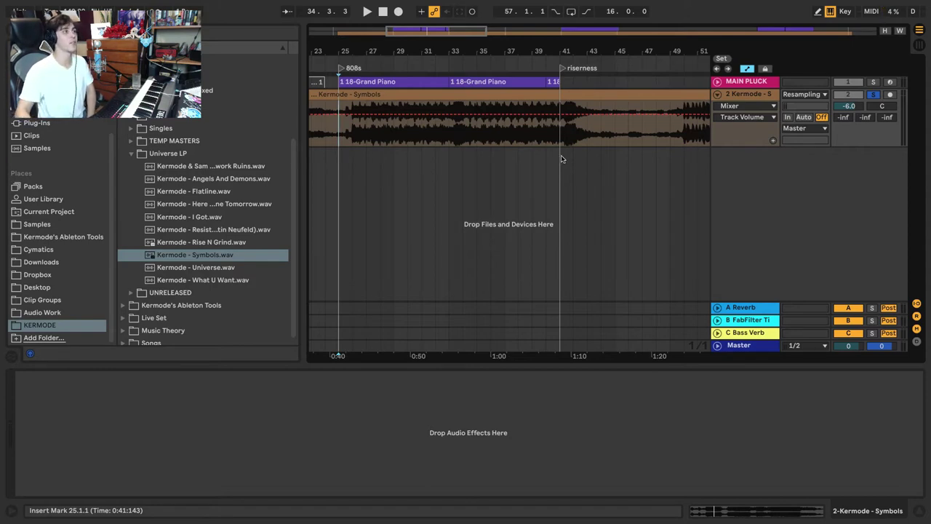
left_click(749, 95)
Delete the Kermode - Symbols track and hear MAIN PLUCK alone from bar 25.
key("Delete")
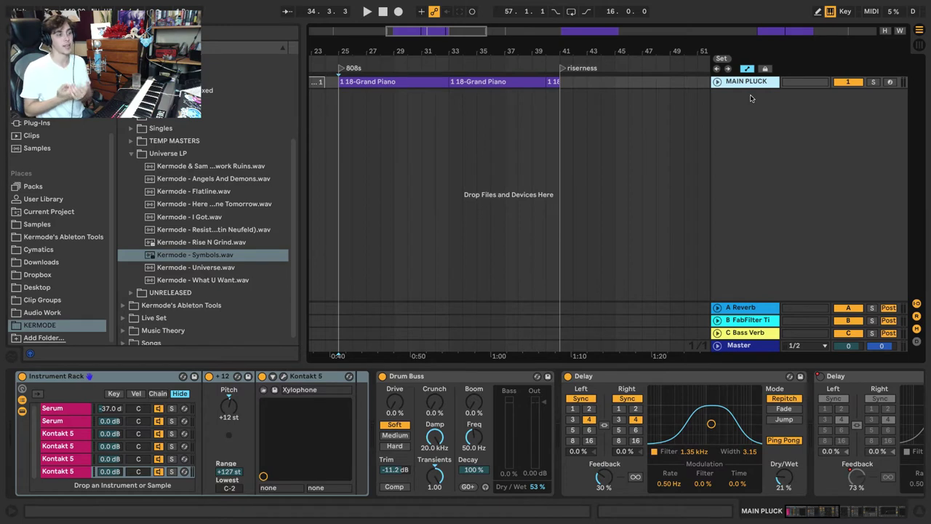
left_click(333, 86)
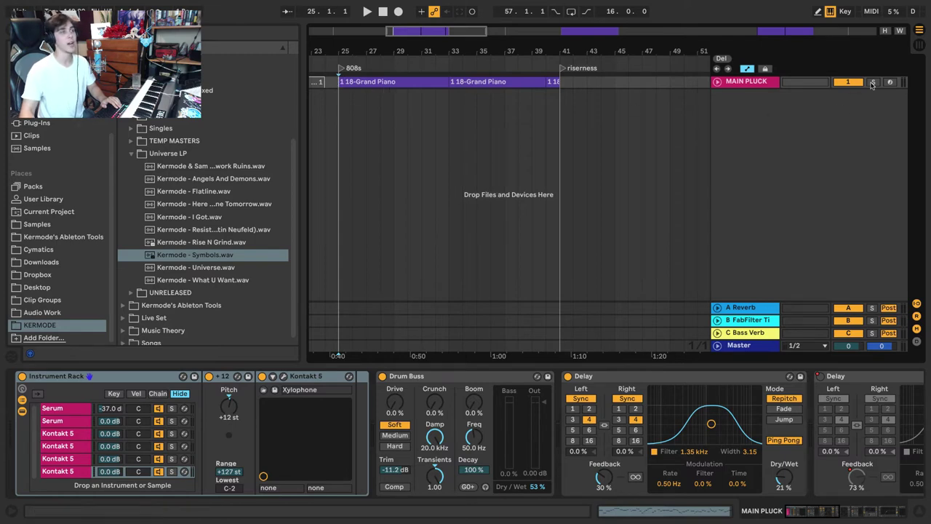
key("space")
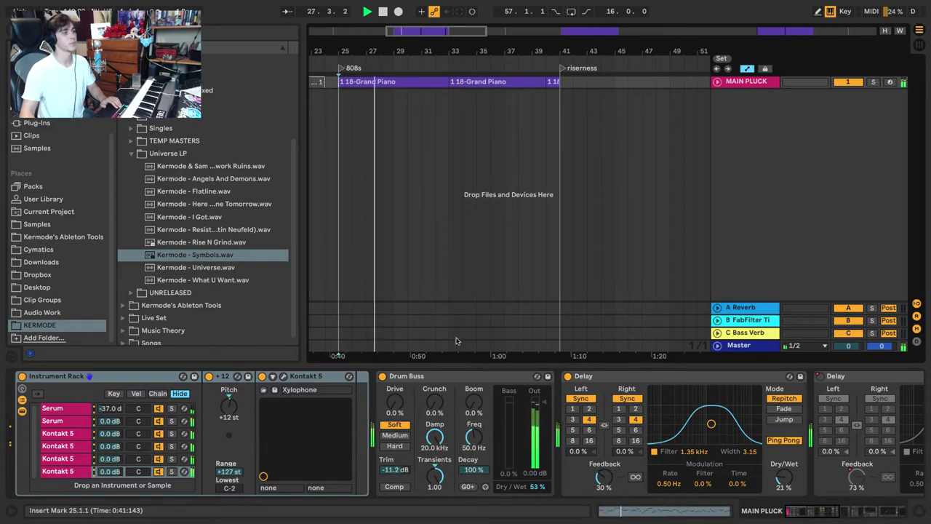
key("space")
left_click(499, 376)
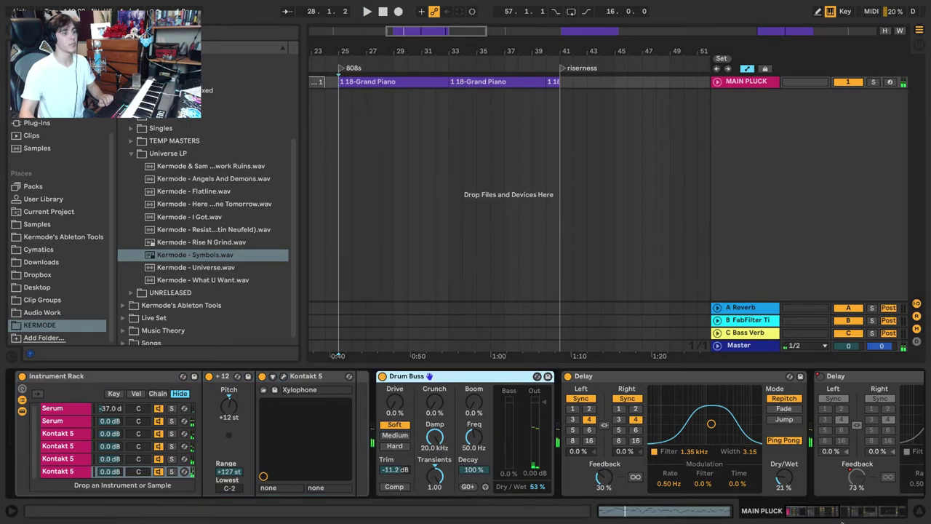
left_click(811, 513)
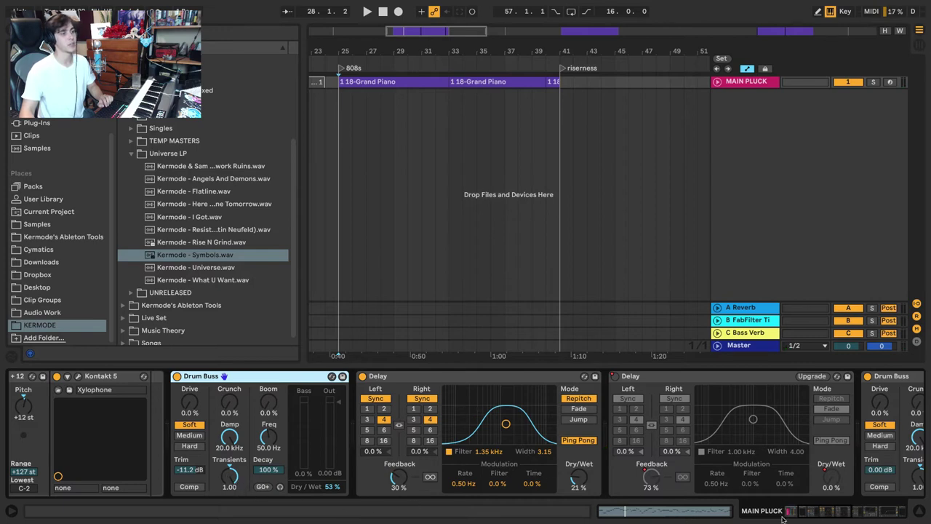
left_click_drag(811, 510, 842, 512)
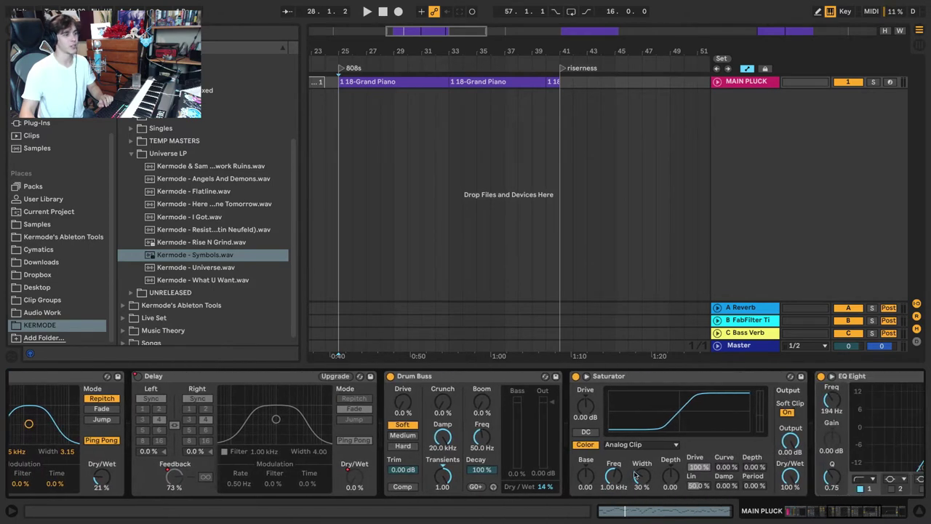
key("space")
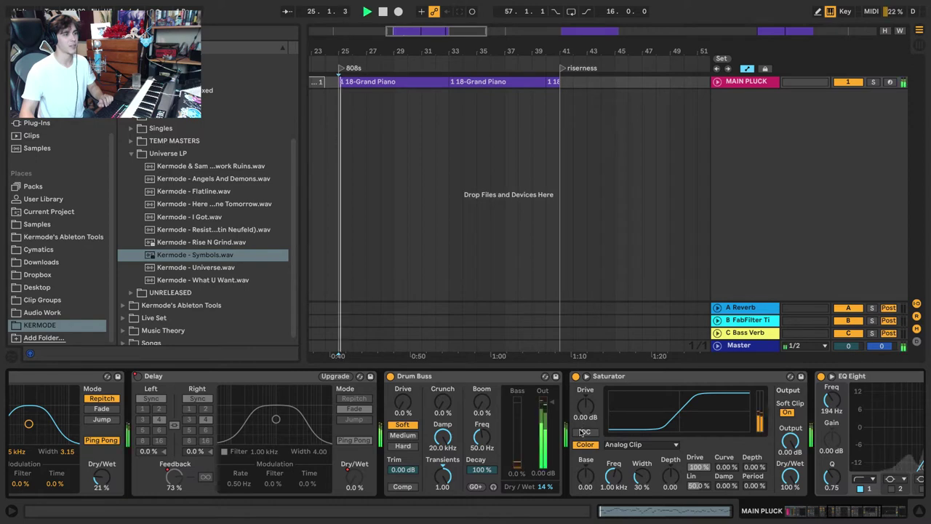
key("space")
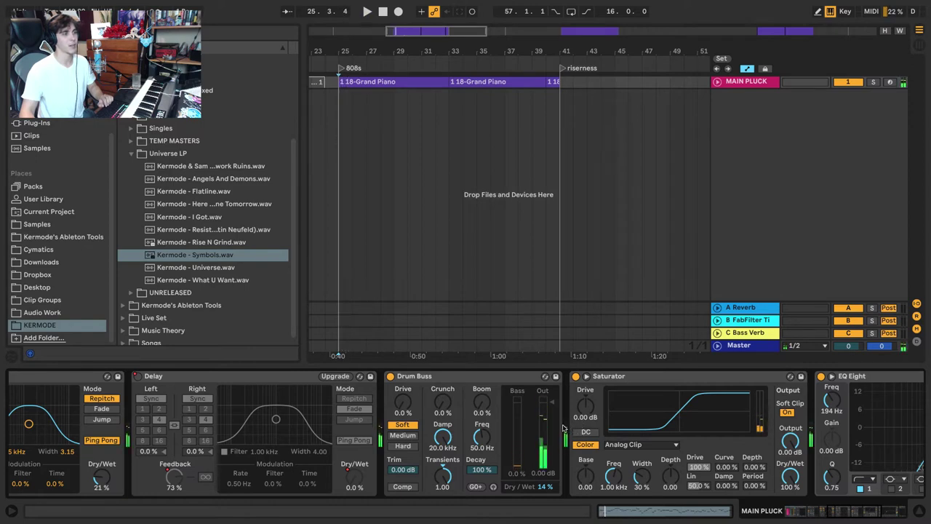
left_click(836, 514)
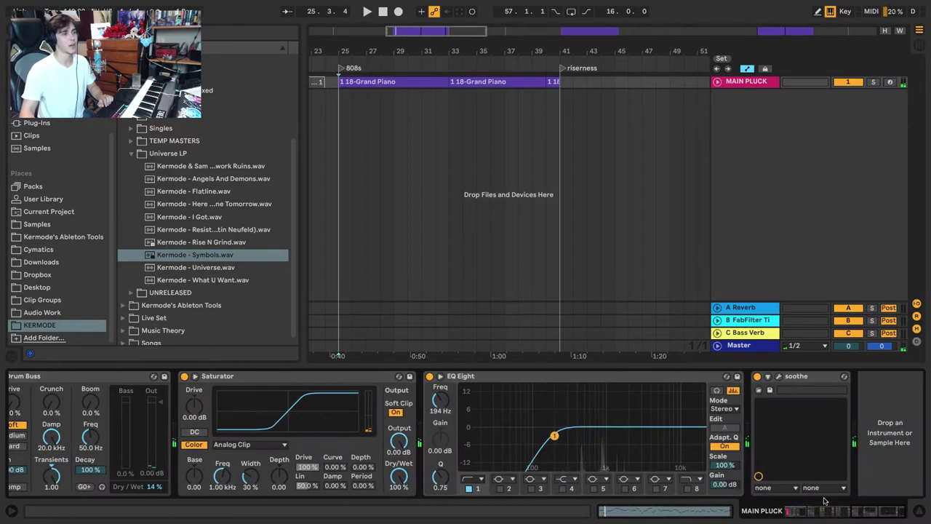
left_click(777, 377)
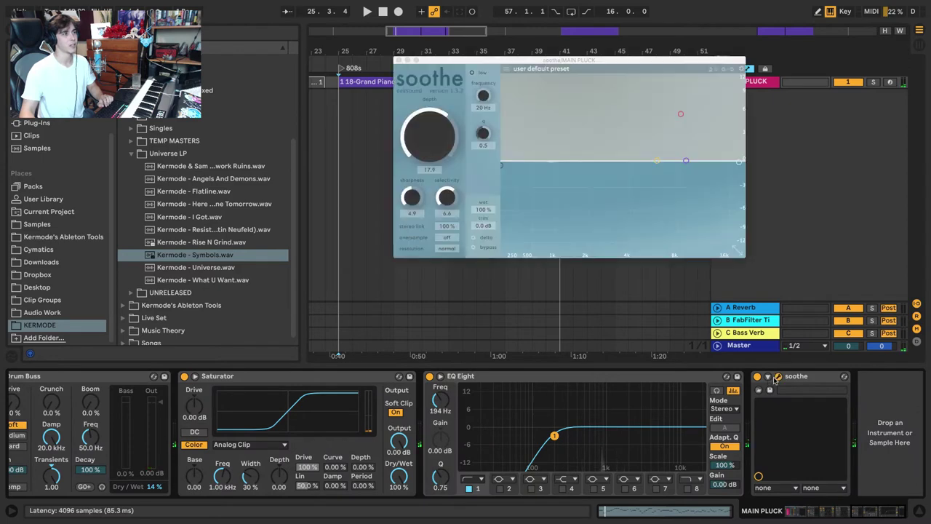
left_click(777, 376)
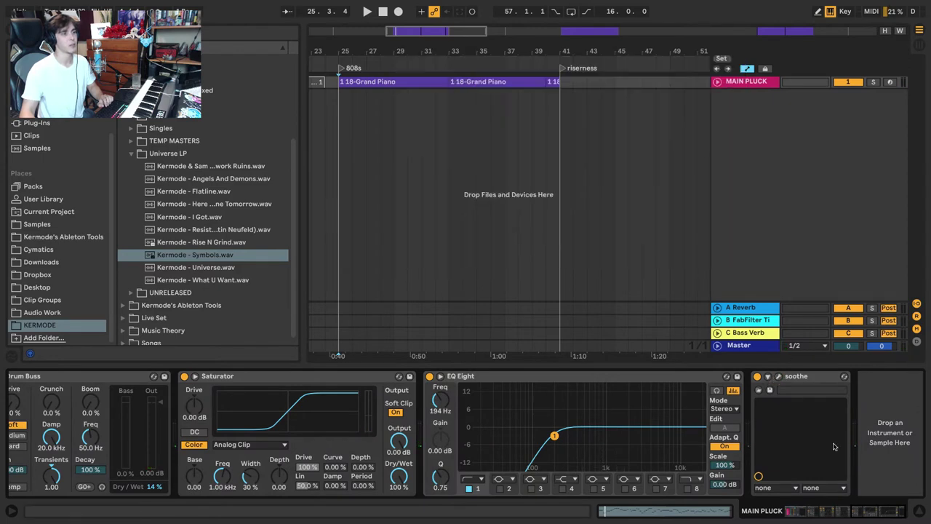
scroll(890, 489, "up", 5)
scroll(848, 518, "down", 5)
scroll(849, 513, "up", 10)
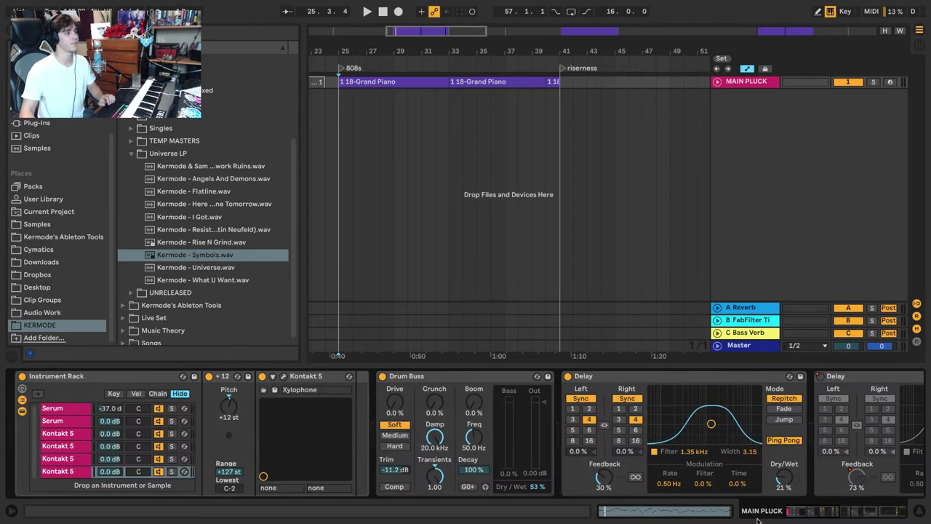
Play the arrangement from bar 25, briefly trying bar 48 and the first Grand Piano clip.
left_click(515, 379)
key("space")
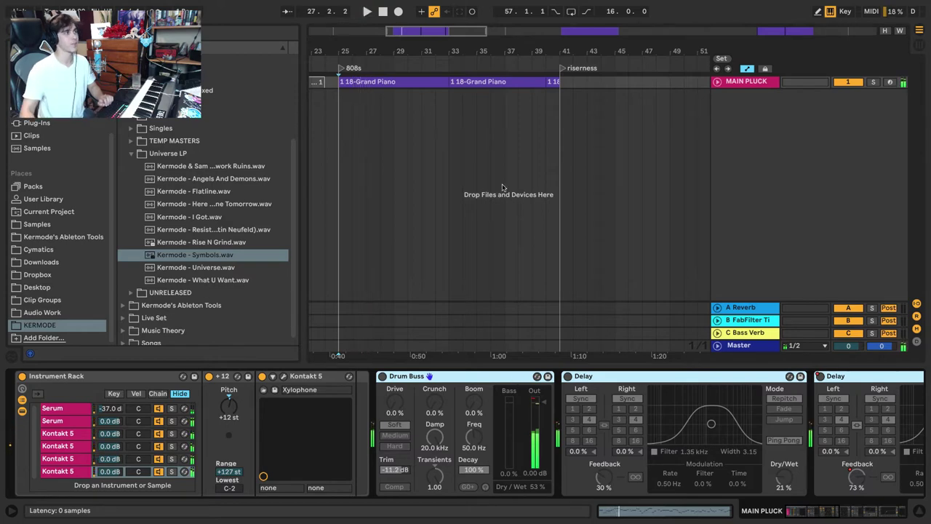
left_click(654, 307)
key("space")
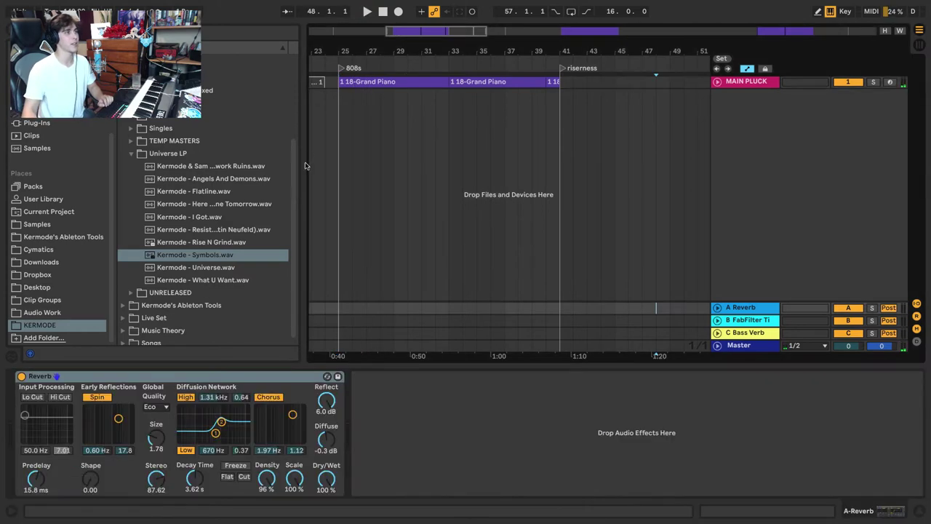
key("space")
left_click(393, 81)
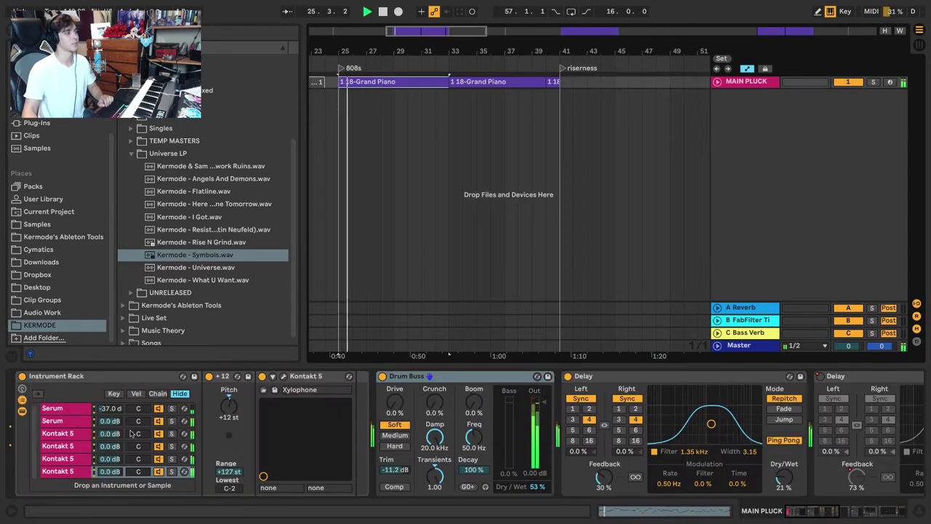
Solo the second Serum chain in the rack and play it alone.
left_click(64, 409)
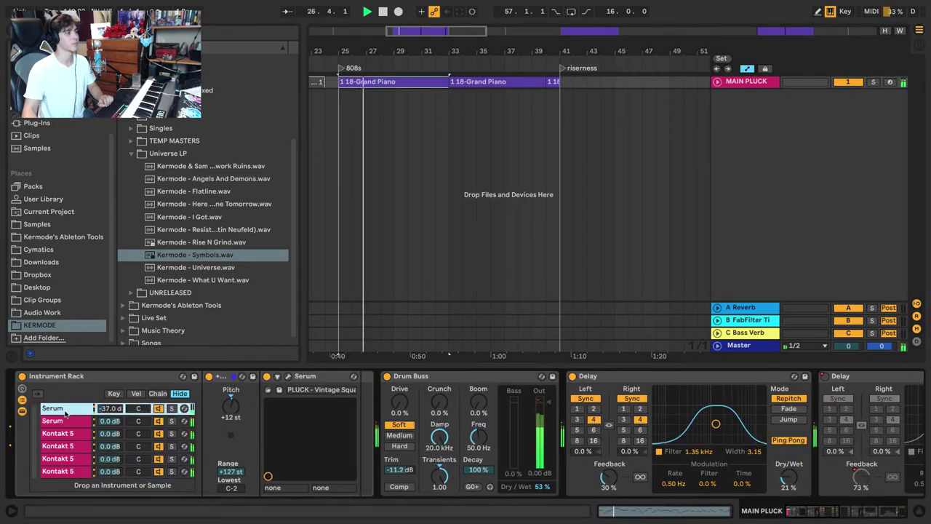
key("space")
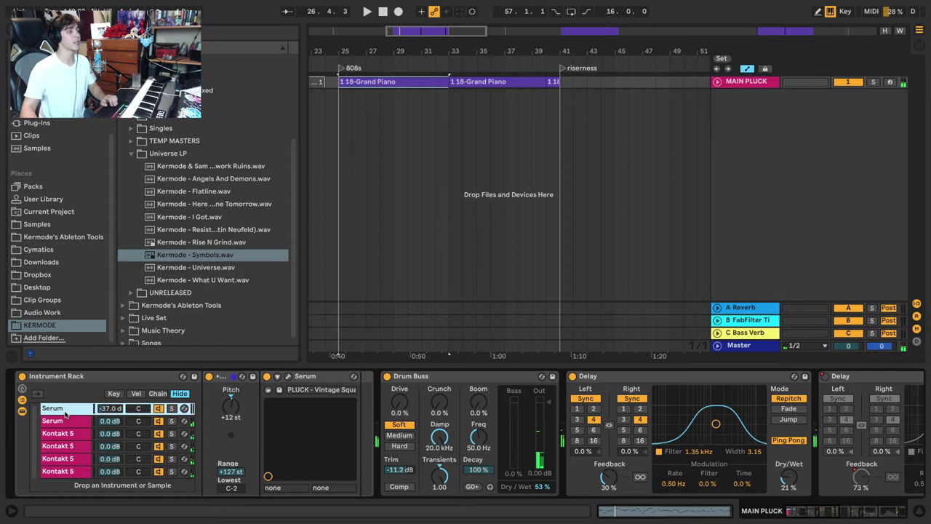
left_click(67, 422)
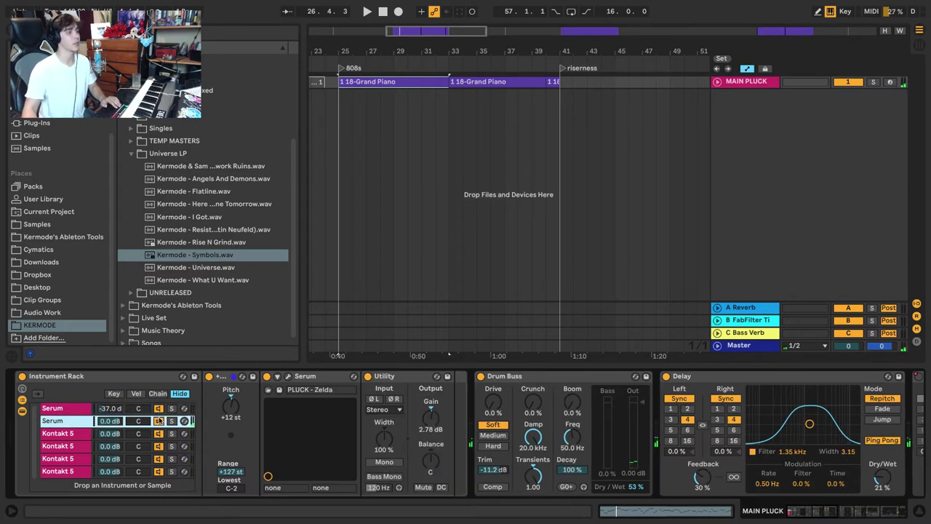
left_click(172, 421)
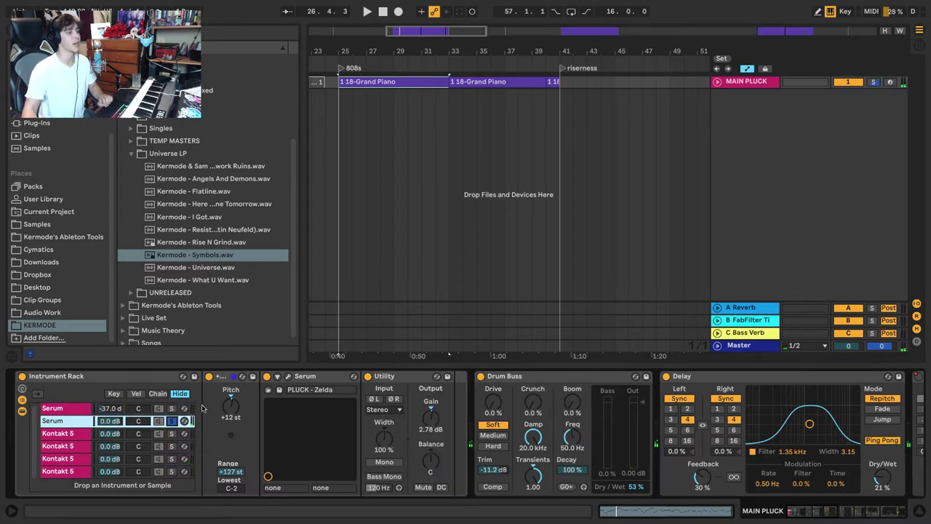
key("space")
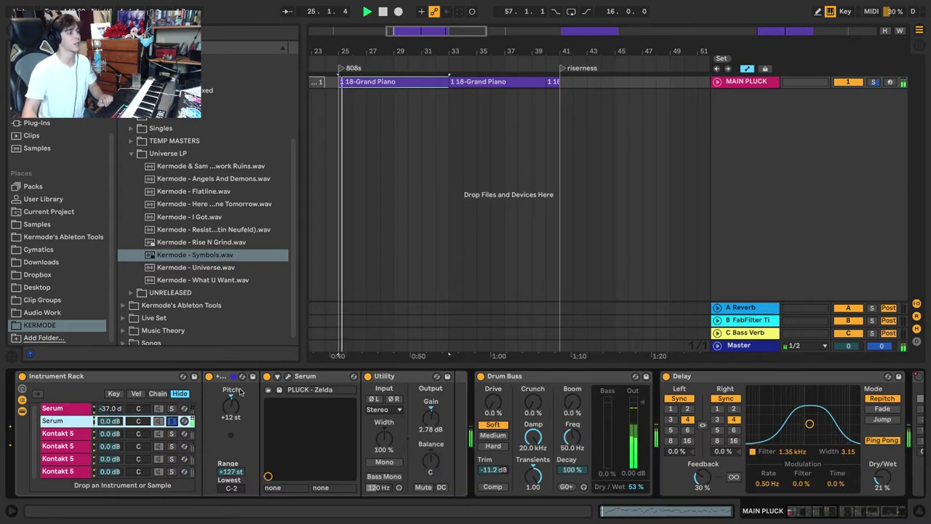
Audition the Serum patches with the Serum editor window open, then close it.
left_click(290, 377)
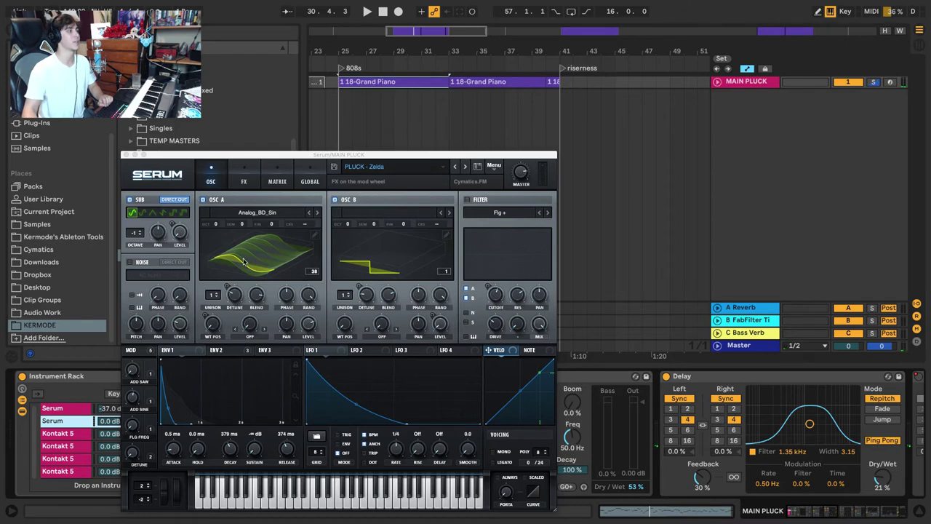
key("space")
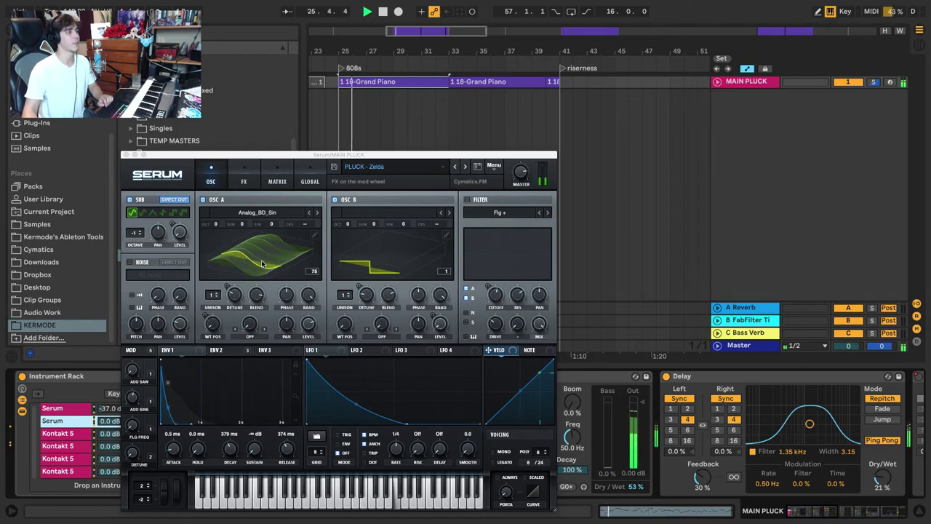
key("space")
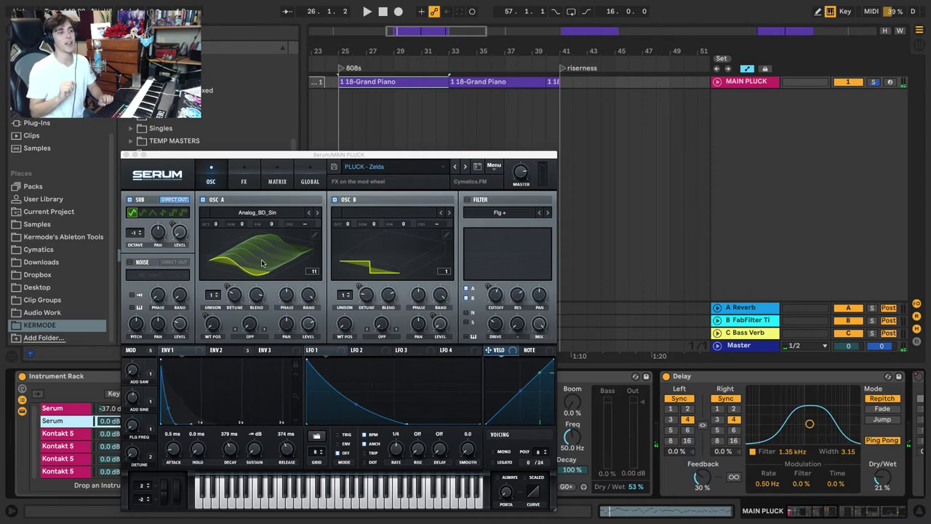
left_click(125, 154)
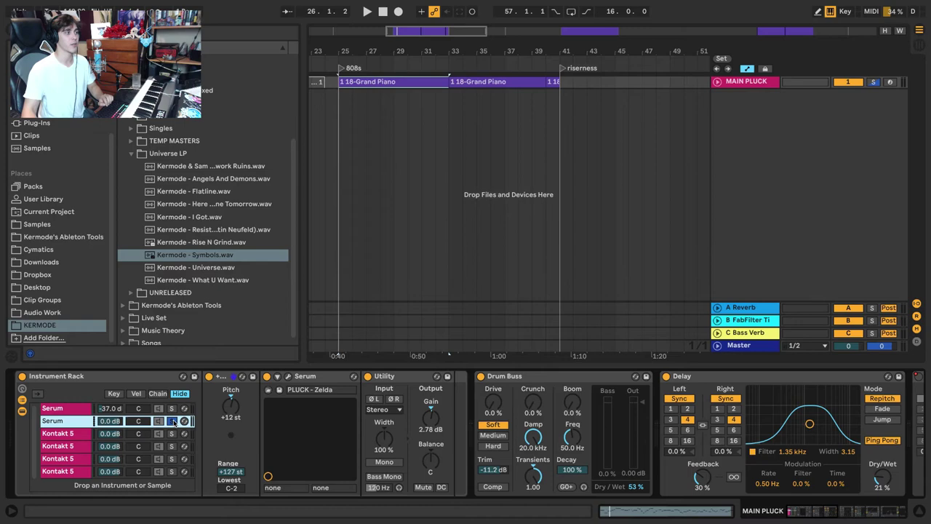
key("ctrl+alt+p")
key("space")
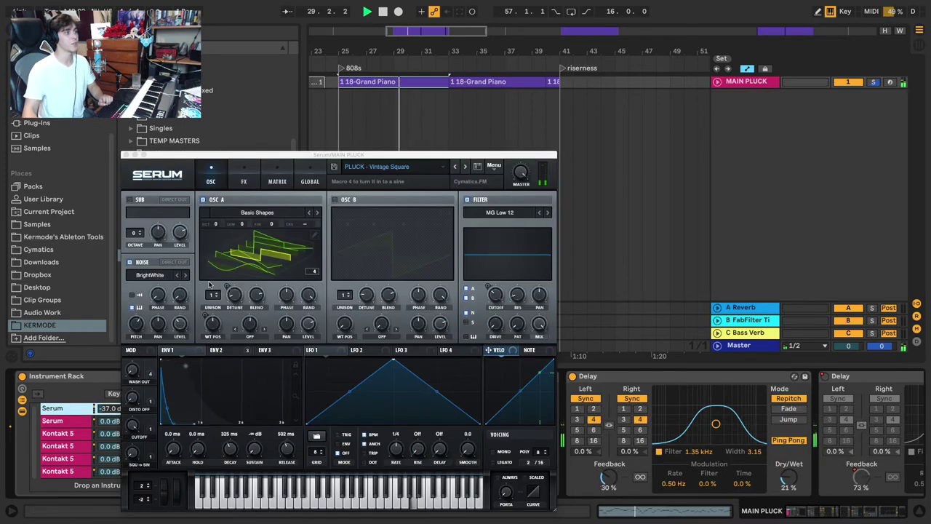
key("ctrl+alt+p")
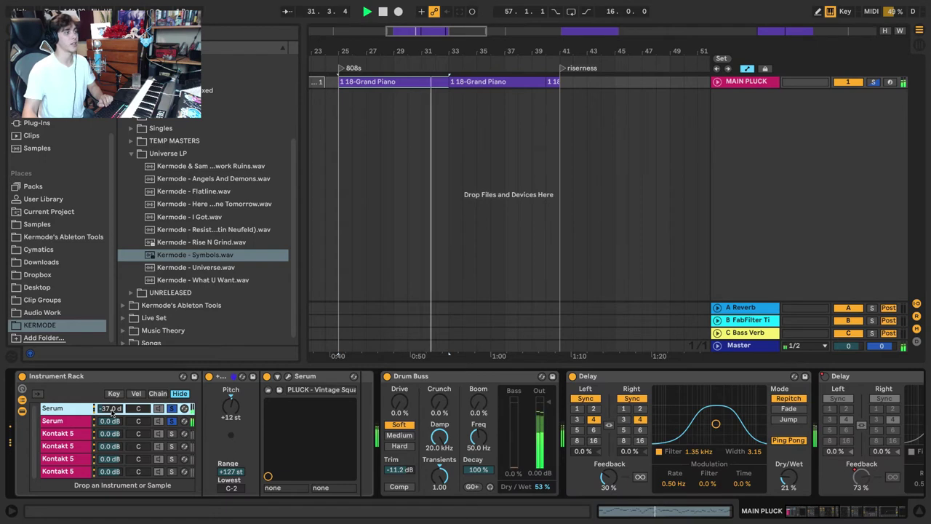
Nudge the first Serum chain up and back to -37.0 dB, then select the Celesta chain.
left_click_drag(112, 411, 111, 387)
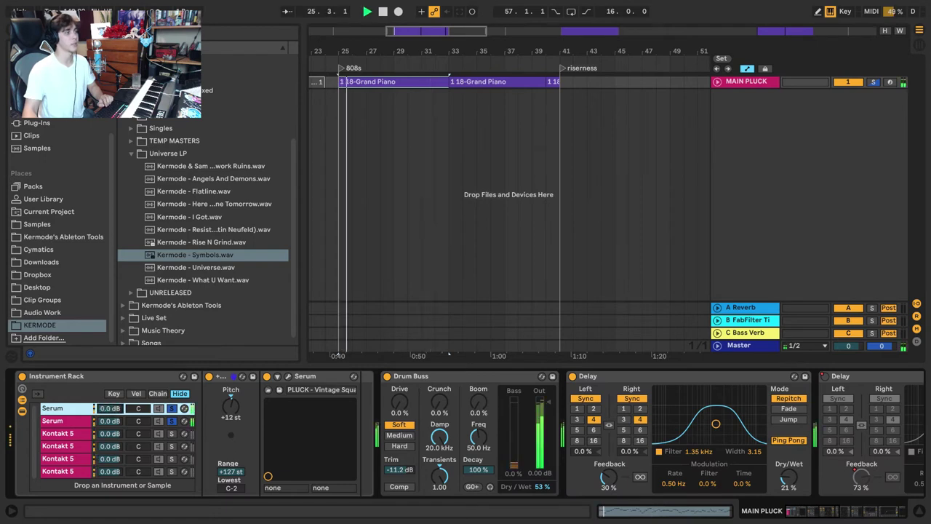
left_click_drag(110, 408, 113, 413)
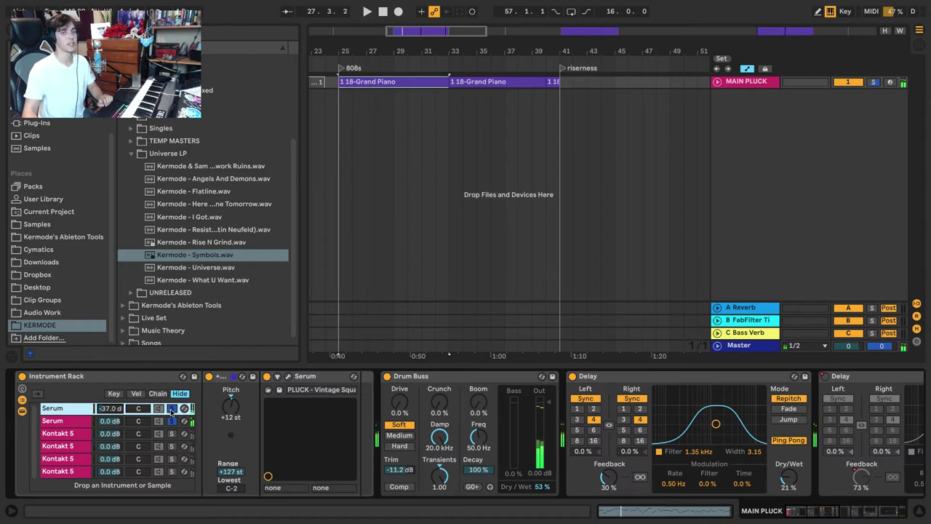
key("space")
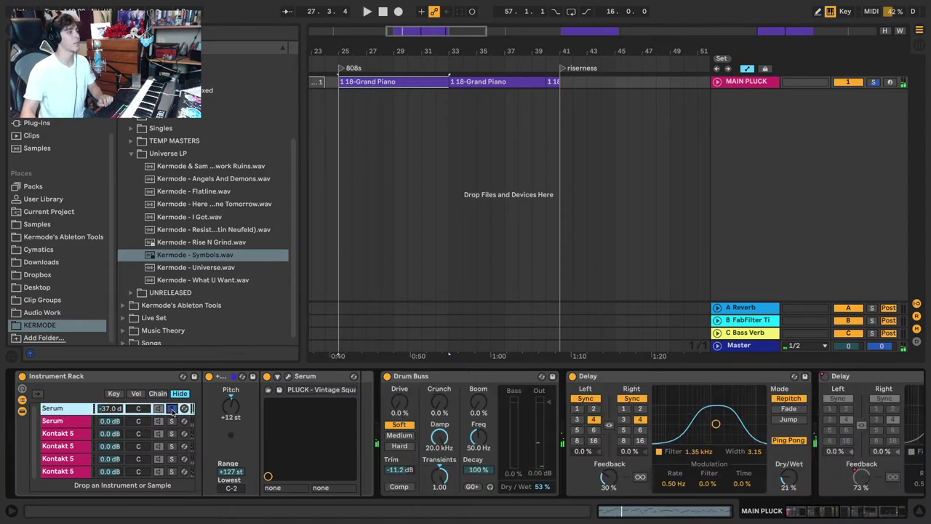
left_click(176, 436)
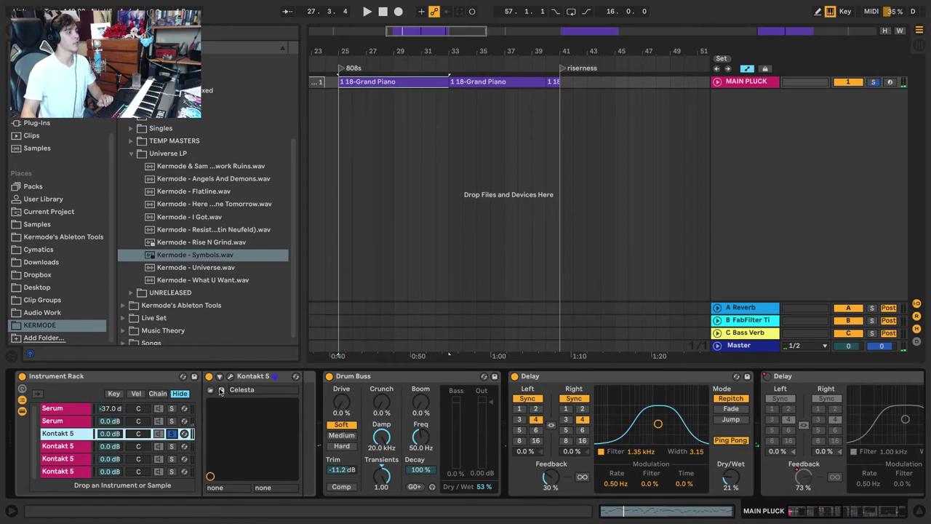
key("space")
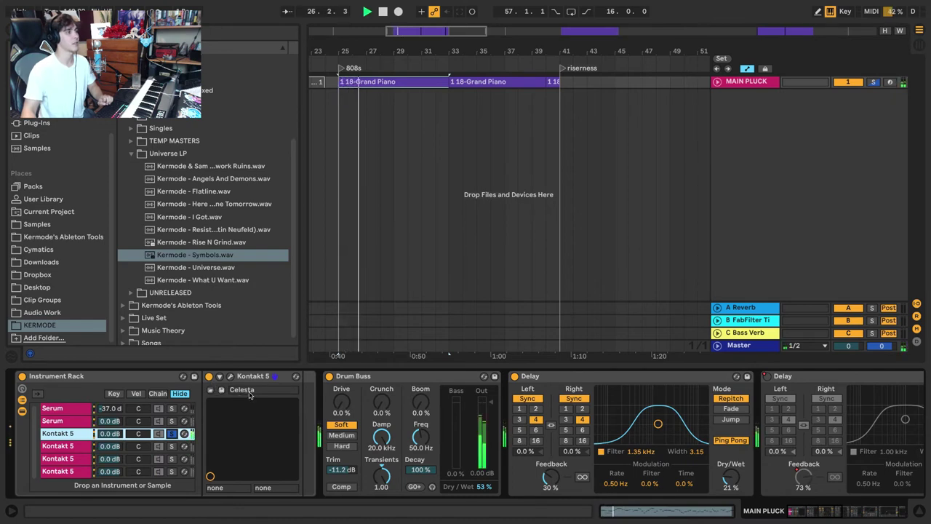
left_click(244, 395)
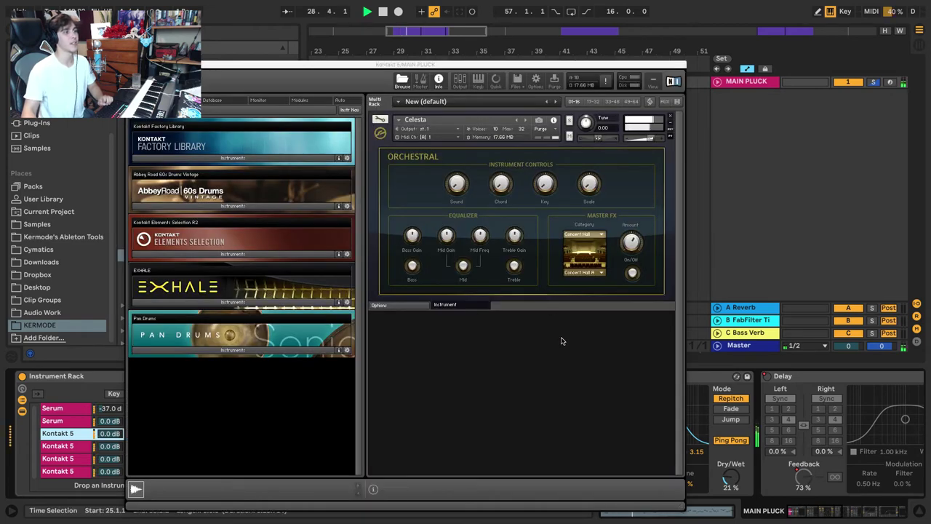
left_click(380, 120)
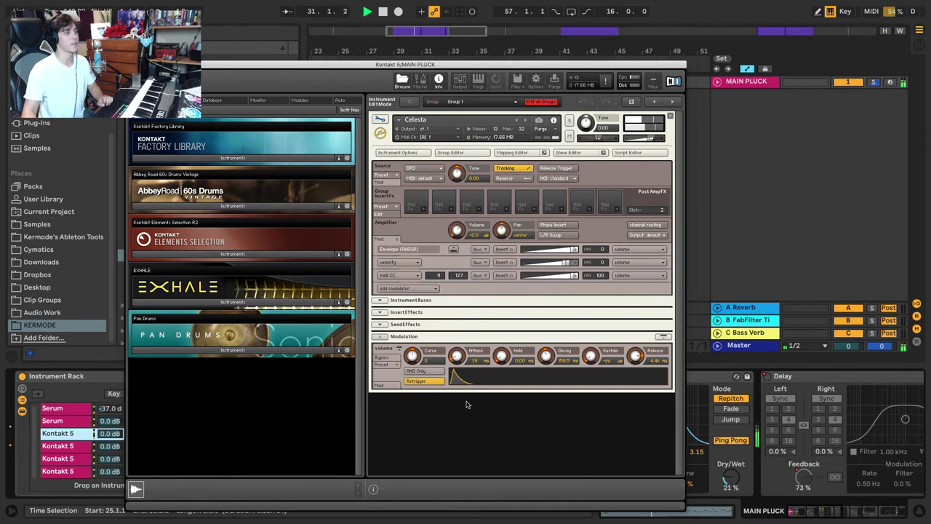
left_click(184, 435)
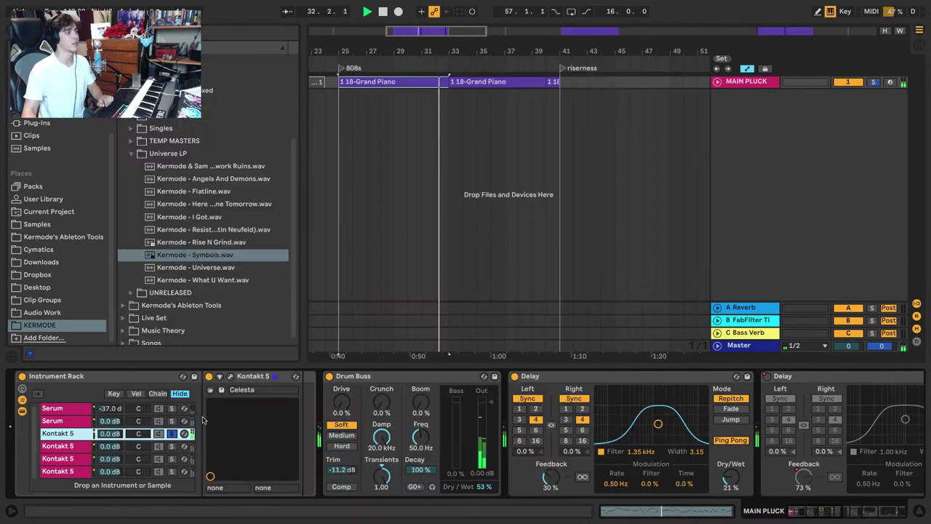
Audition the second and third Kontakt 5 chains, unsolo the second, and solo the Xylophone chain.
left_click(175, 445)
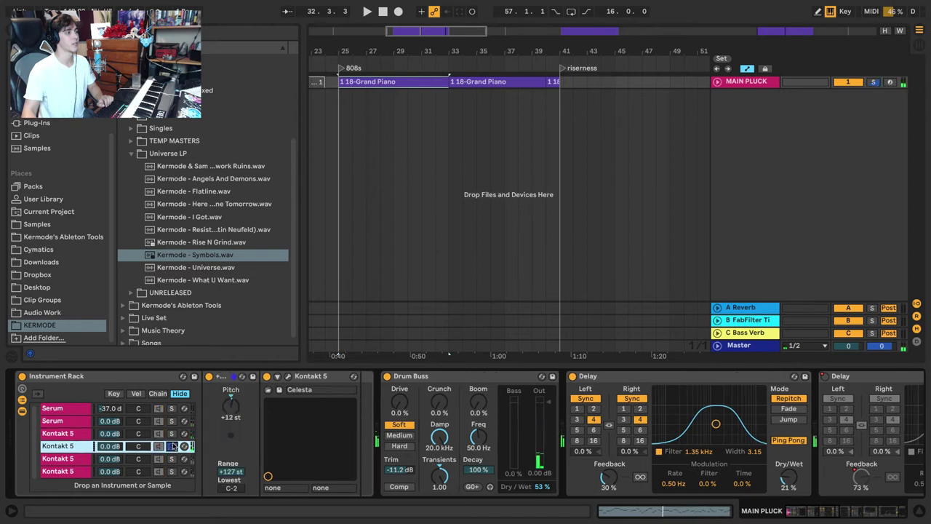
key("space")
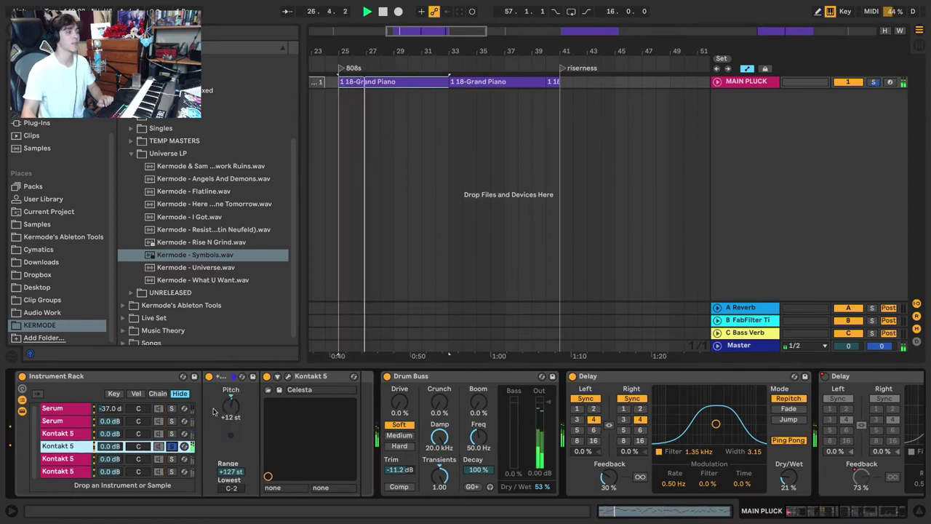
left_click(172, 445)
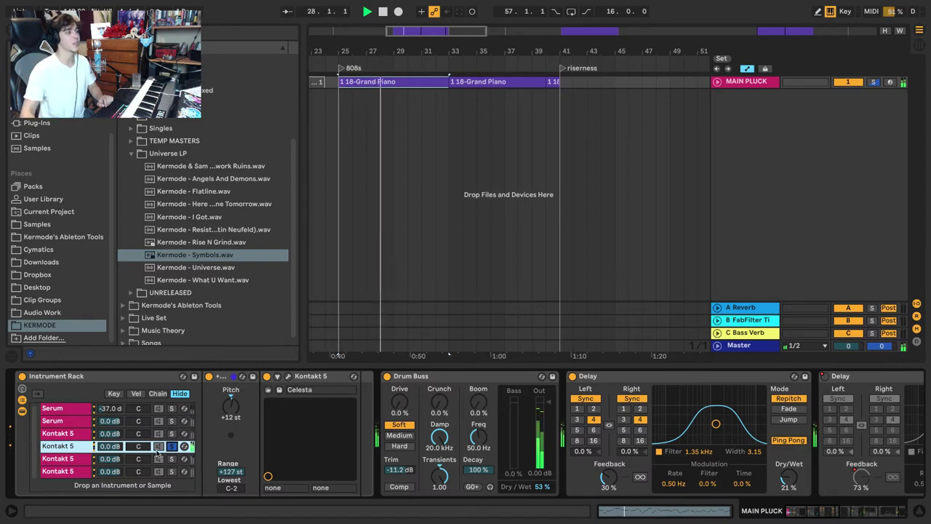
key("space")
left_click(173, 458)
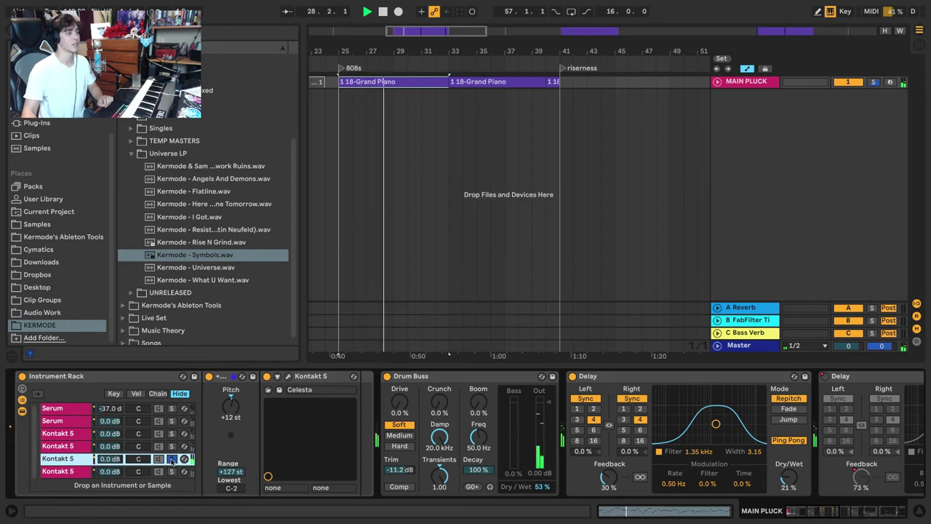
left_click(171, 471)
left_click(171, 472)
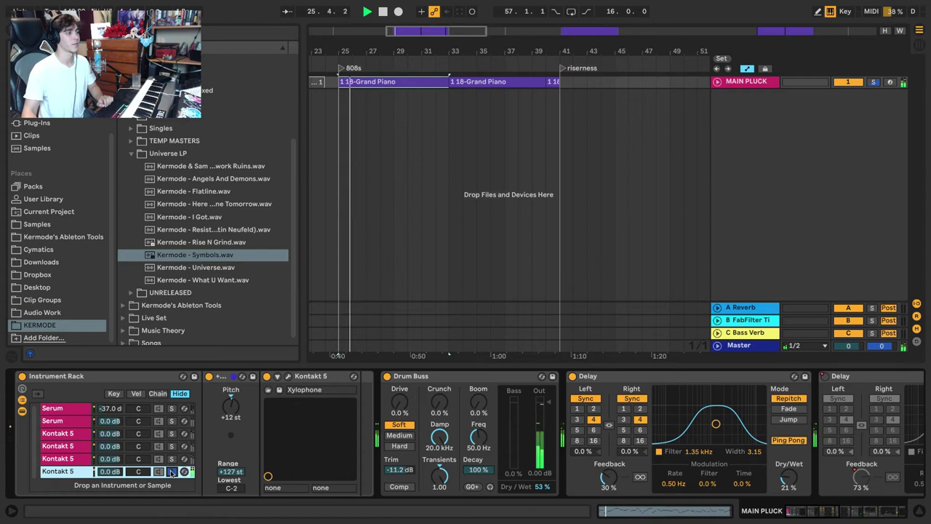
key("space")
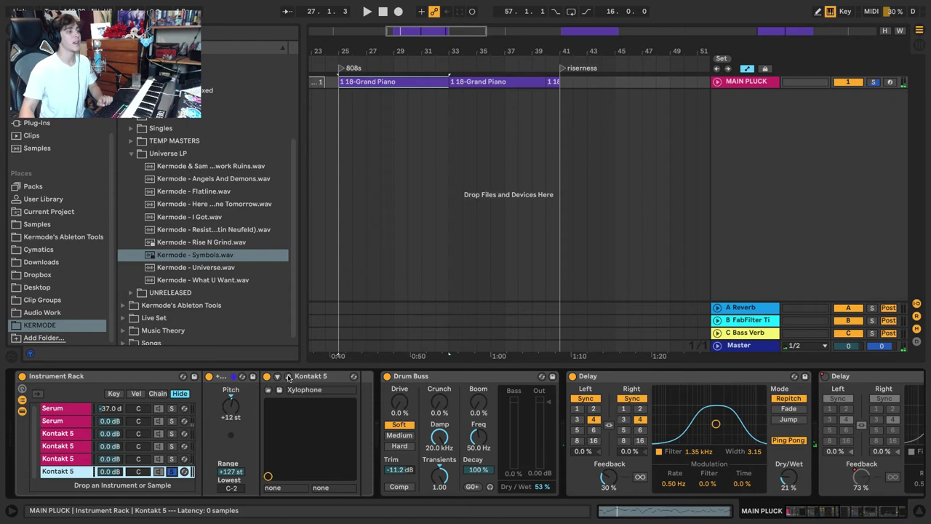
Open the Xylophone chain's Kontakt editor, then close it with Ctrl+Alt+P.
left_click(288, 376)
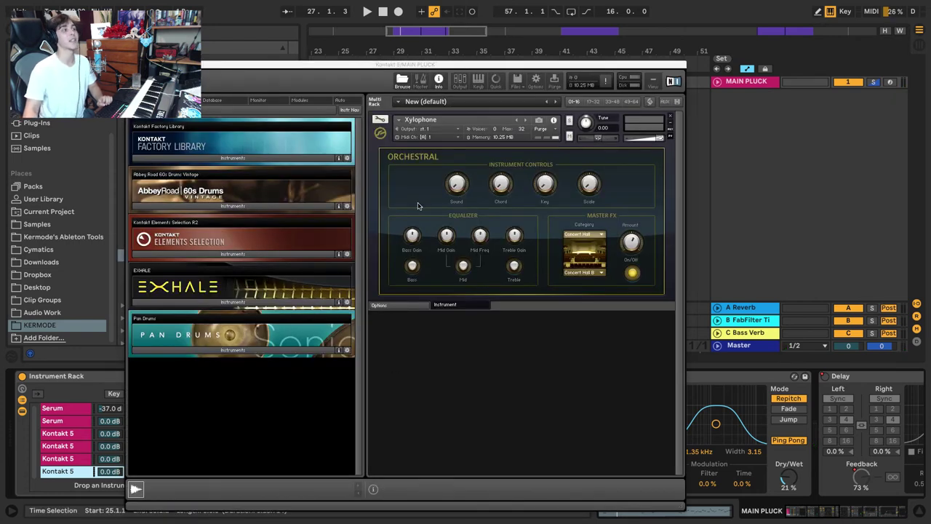
key("ctrl+alt+p")
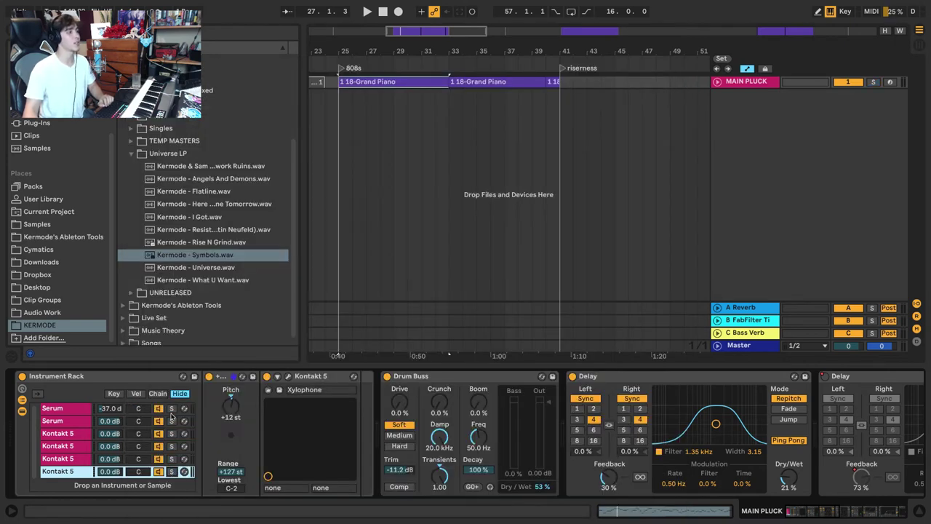
Play MAIN PLUCK while soloing each chain in turn, from the second Serum to the Xylophone.
left_click(171, 421)
key("space")
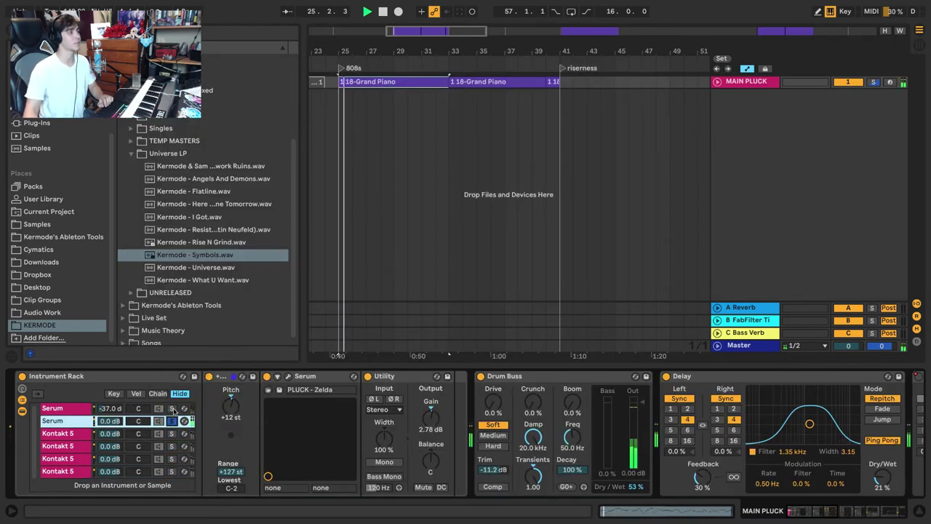
left_click(172, 408)
left_click(171, 433)
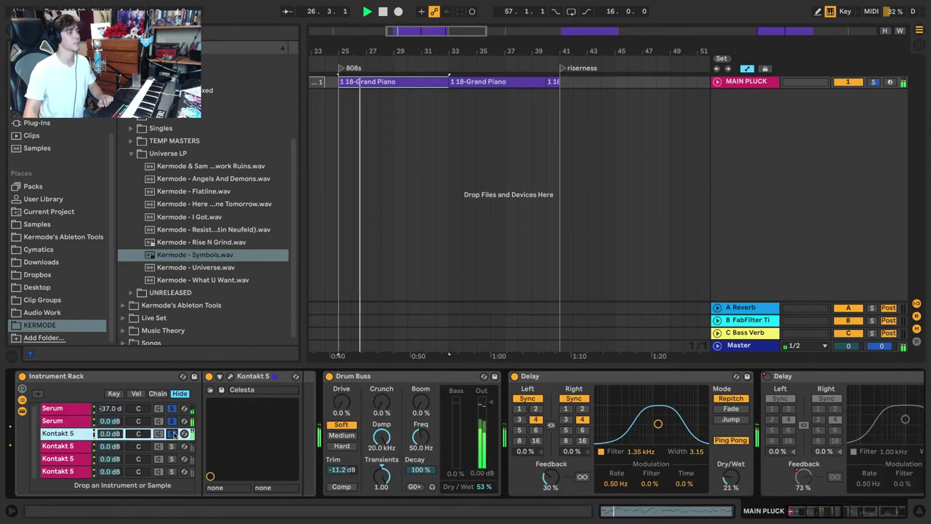
left_click(172, 445)
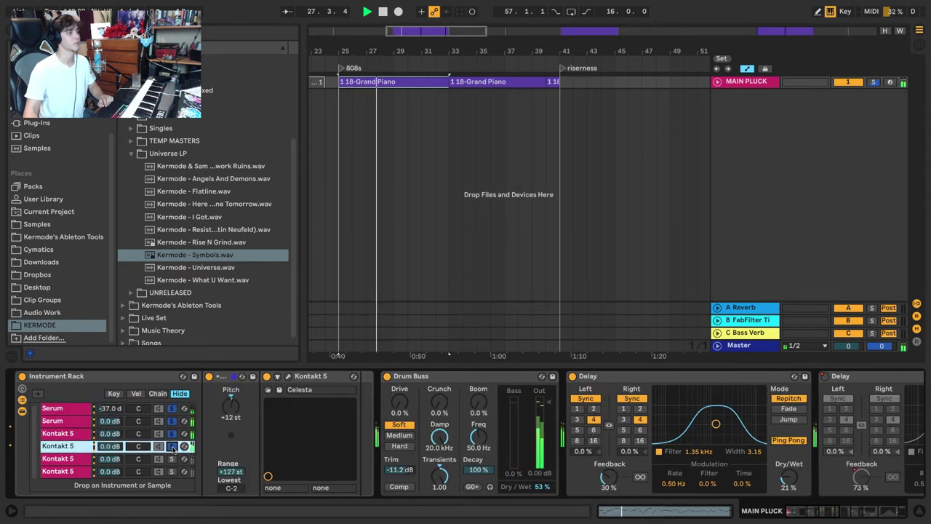
left_click(172, 458)
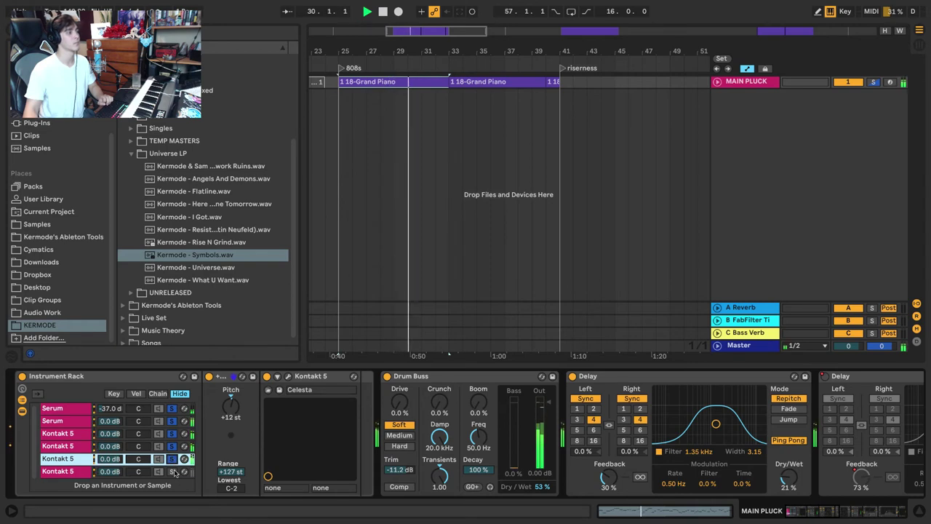
left_click(172, 471)
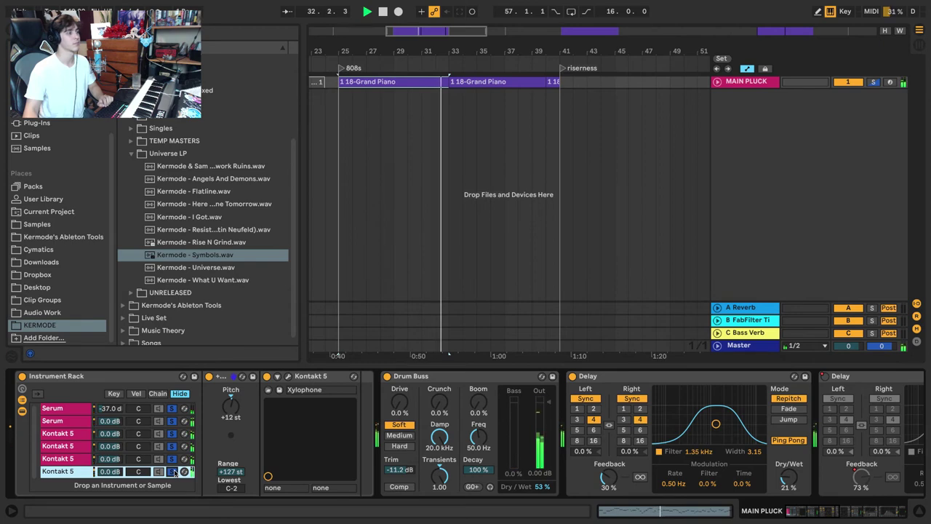
key("space")
Re-audition the top Serum, Celesta and fifth Kontakt 5 chains soloed, restarting from bar 25.
left_click(172, 446)
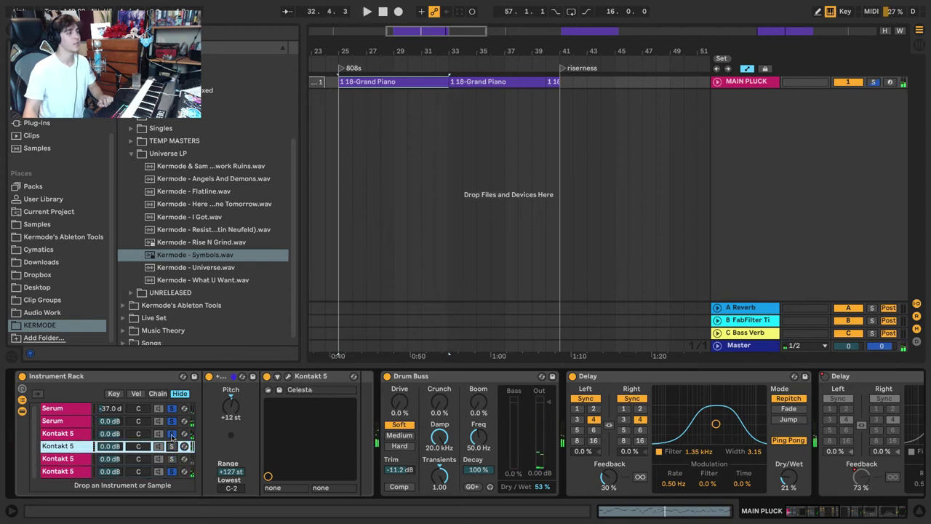
left_click(170, 409)
key("space")
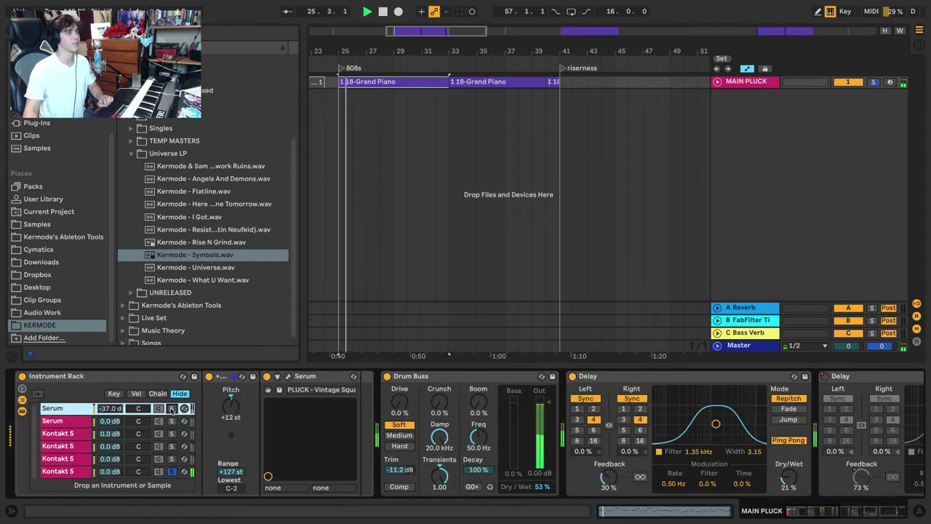
left_click(171, 472)
key("space")
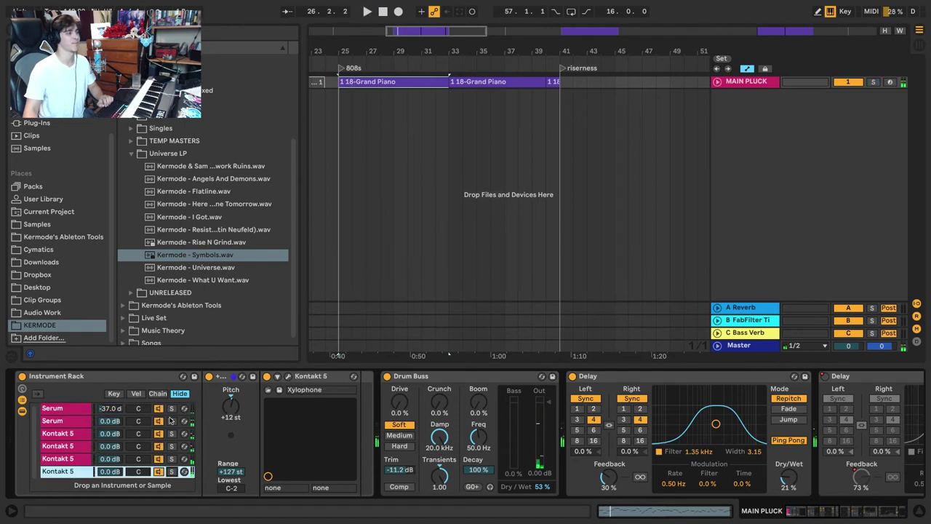
left_click(171, 409)
key("space")
key("space")
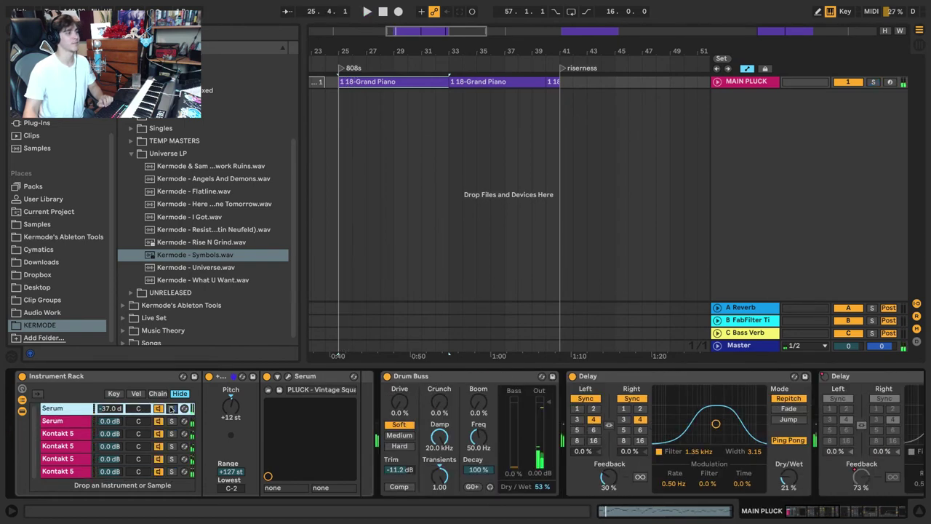
left_click(171, 409)
left_click(172, 446)
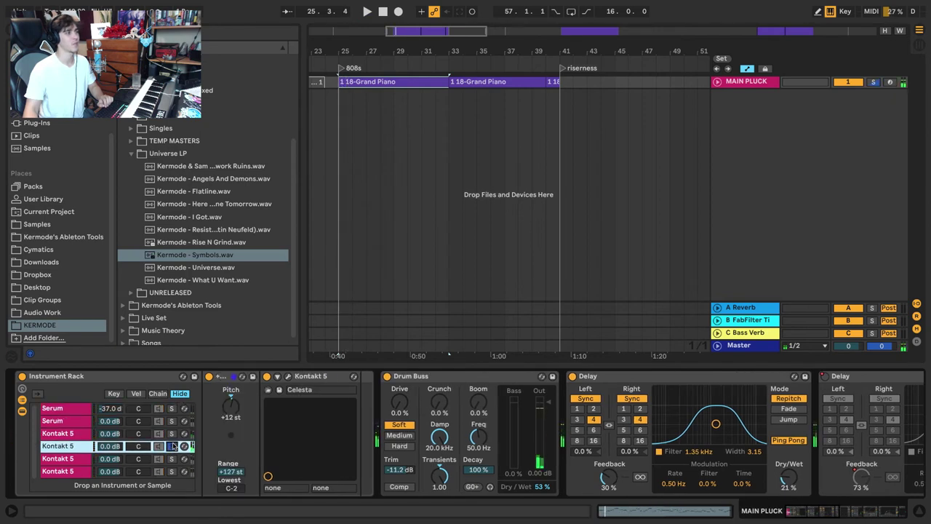
left_click(173, 458)
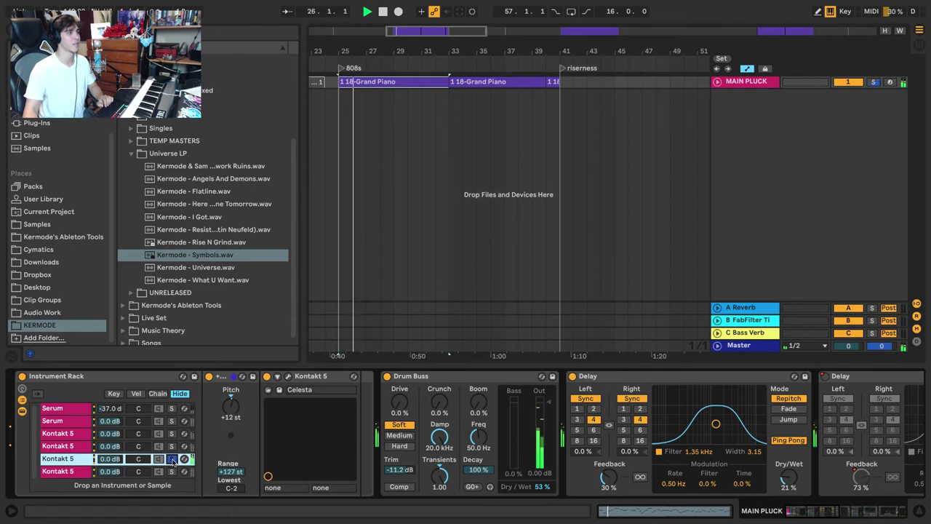
key("space")
Solo all four Kontakt 5 chains together and play them without the Serum layers.
left_click(173, 458)
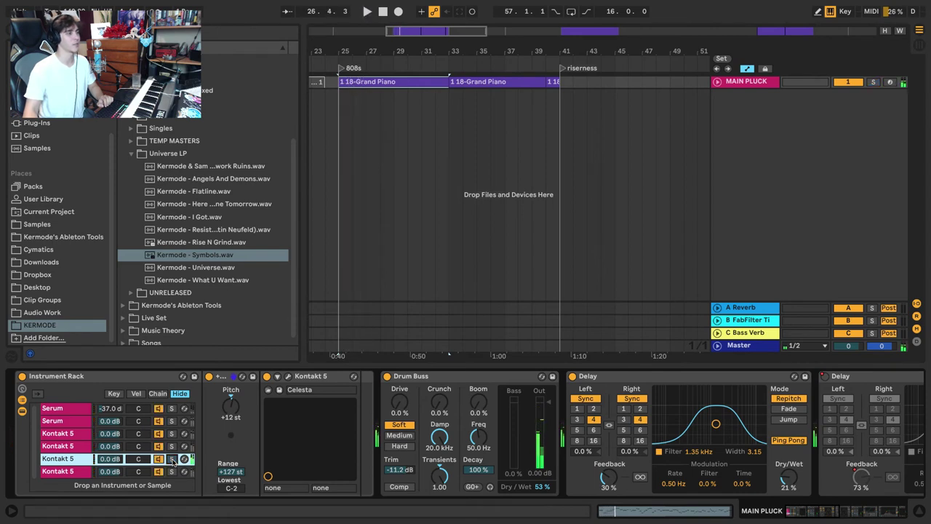
left_click(172, 471)
left_click(172, 458)
left_click(174, 445)
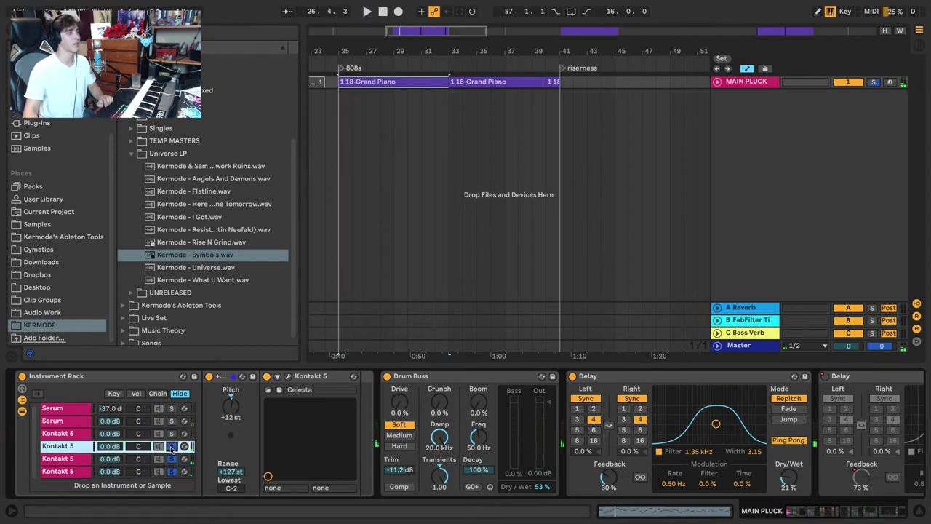
key("space")
left_click(173, 434)
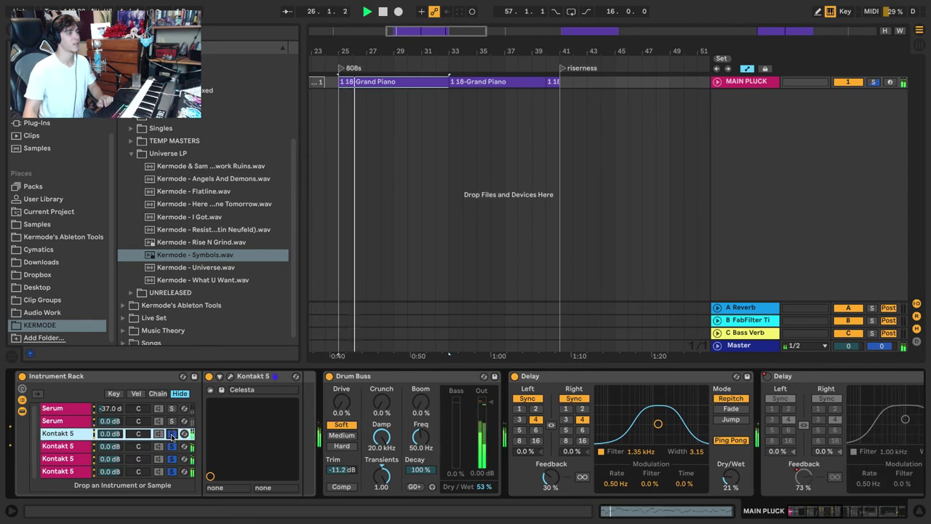
key("space")
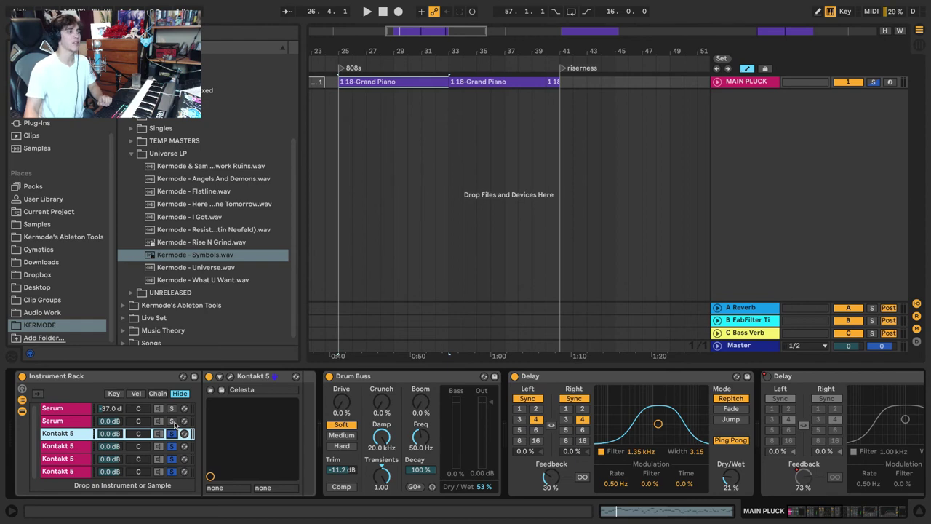
Audition the top Serum chain from bar 25, then add the second Serum chain to the selection.
left_click(175, 424)
key("space")
left_click(173, 409)
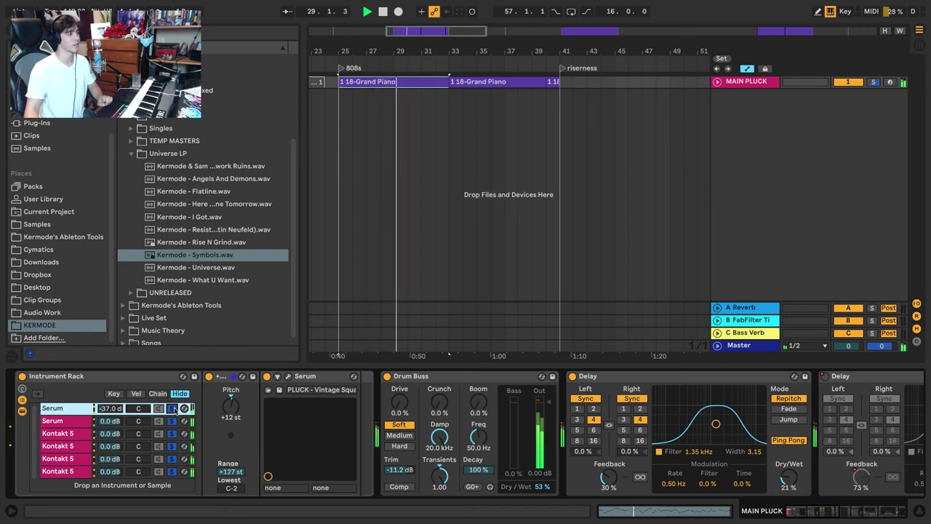
key("space")
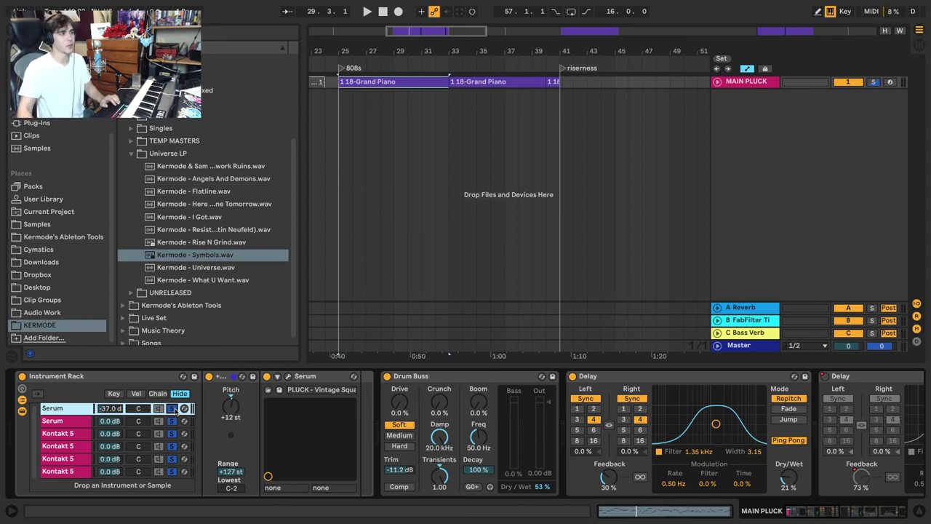
key("space")
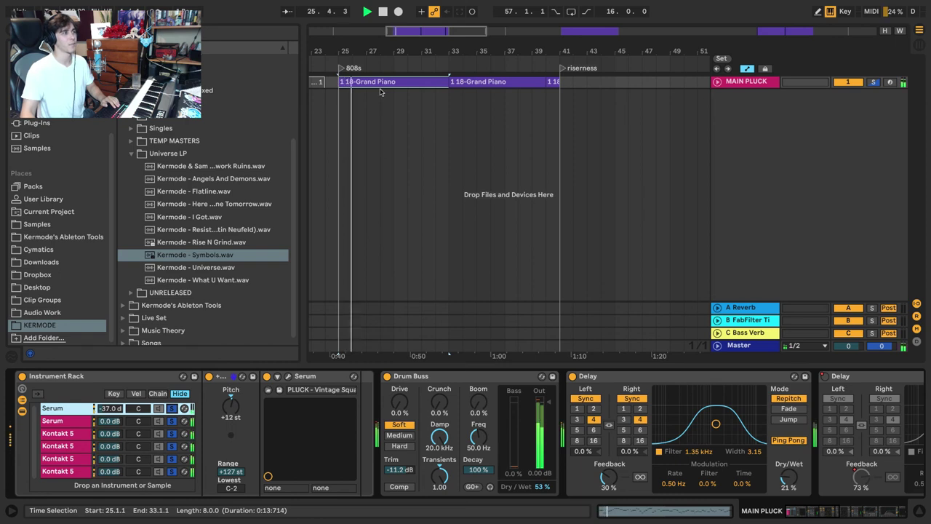
key("space")
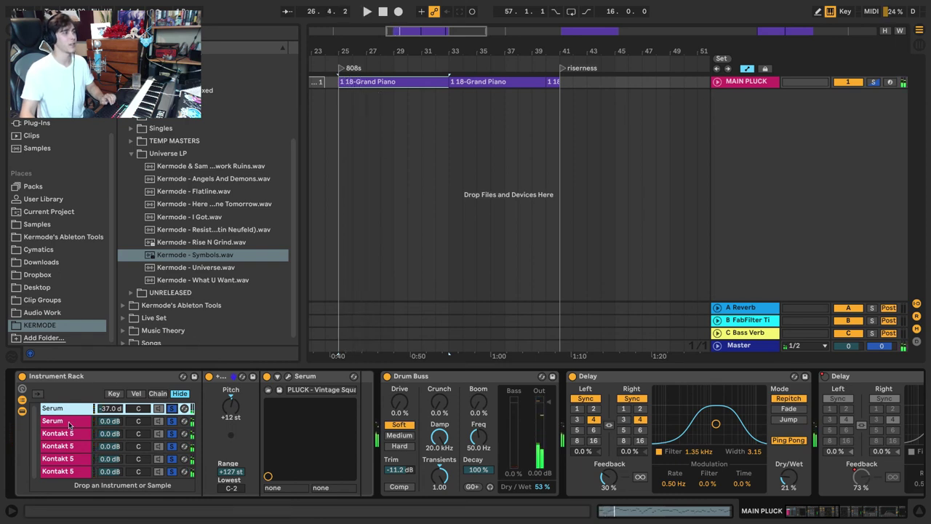
left_click(68, 422, "shift")
Extend the chain selection over the four Kontakt 5 chains so 6 of 6 are selected.
left_click(70, 451, "shift")
left_click(70, 472, "shift")
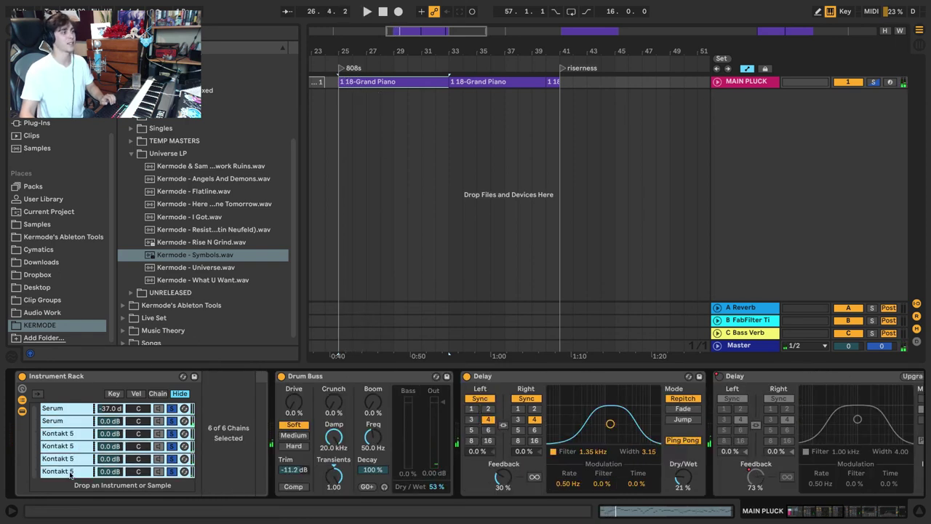